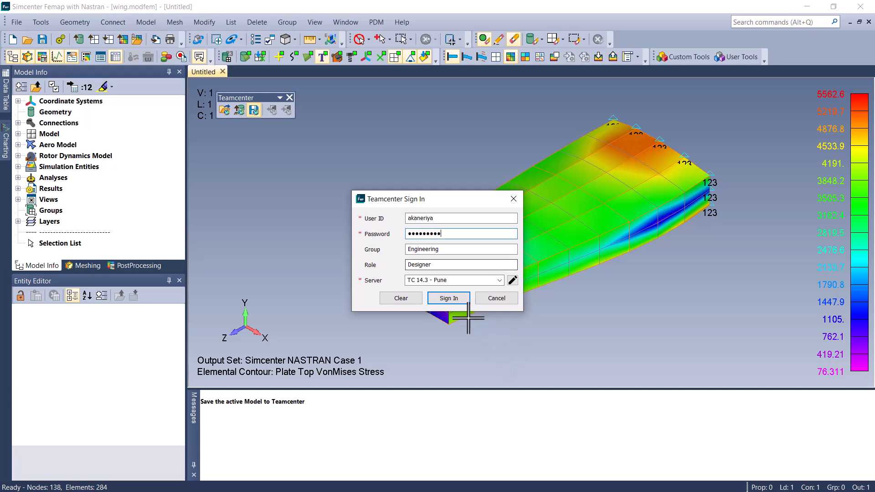
- Sign in to Teamcenter and start a new item for the model save, assigning its item ID and revision ID automatically
{"action": "left_click", "coordinate": [464, 301]}
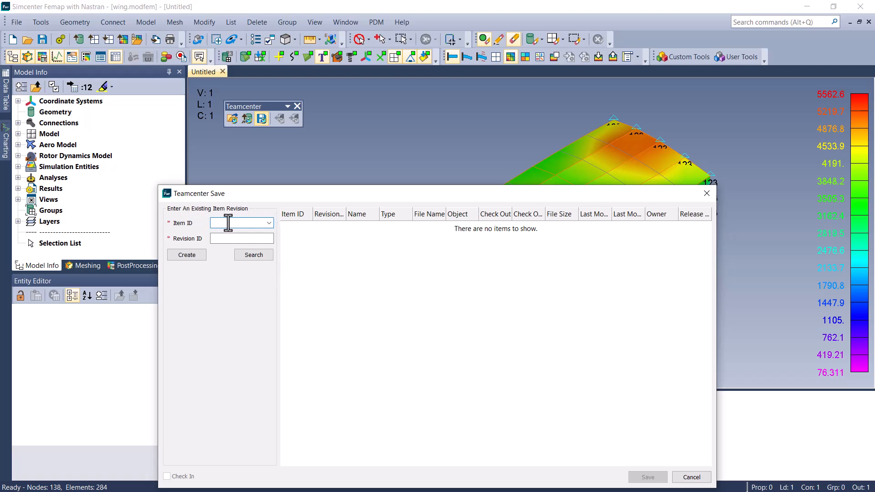
{"action": "left_click", "coordinate": [224, 239]}
{"action": "left_click", "coordinate": [198, 253]}
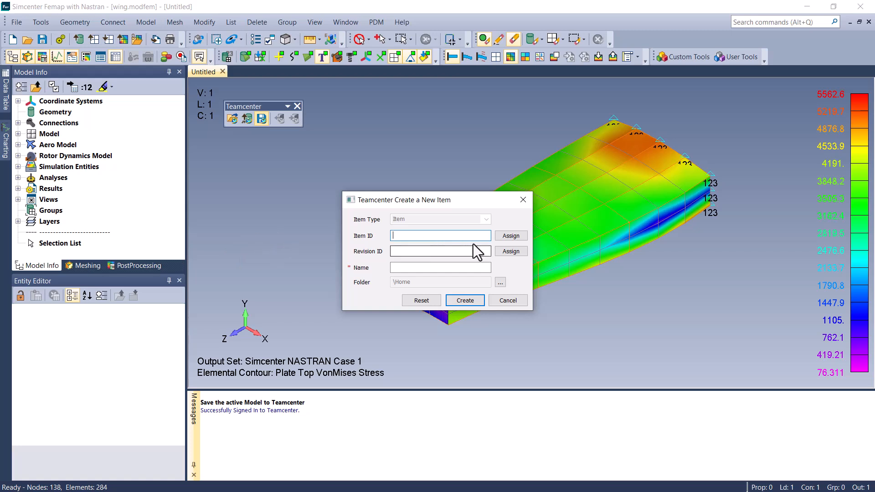
{"action": "left_click", "coordinate": [498, 239]}
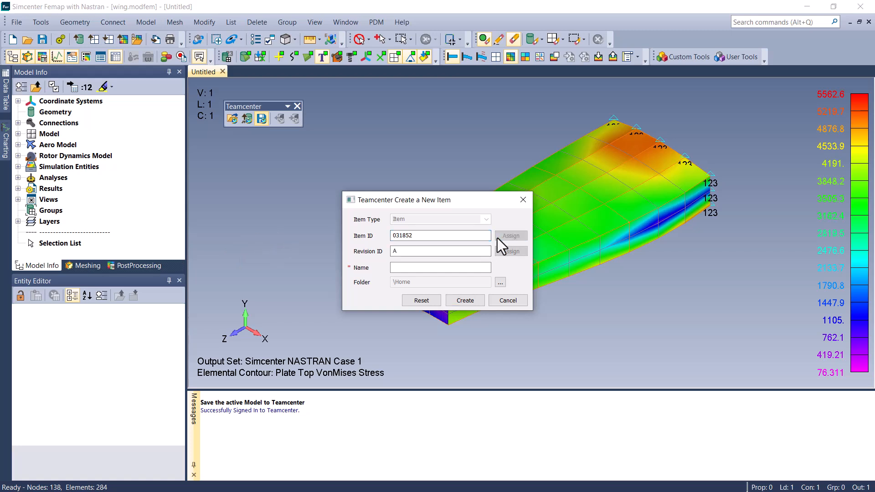
- Name the new item Wing, choose the Wing folder under Home as its location, and create it
{"action": "left_click", "coordinate": [465, 267]}
{"action": "type", "text": "Wing"}
{"action": "left_click", "coordinate": [496, 286]}
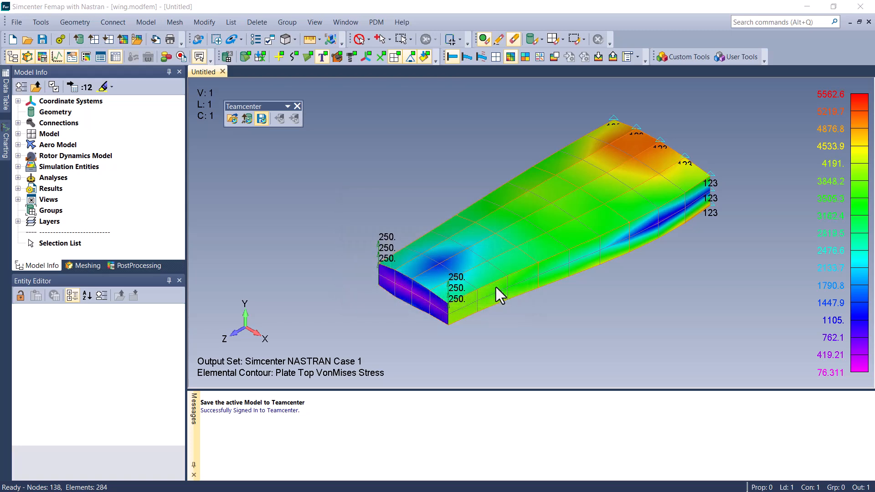
{"action": "left_click", "coordinate": [344, 205]}
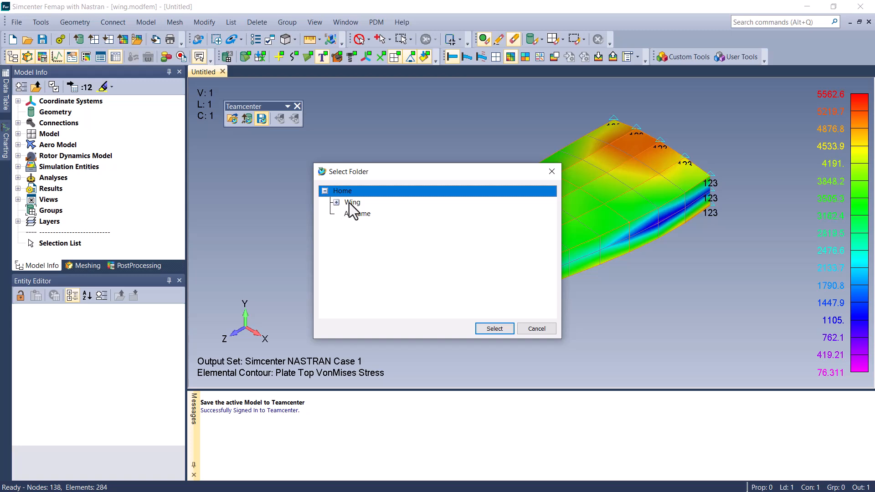
{"action": "left_click", "coordinate": [493, 328]}
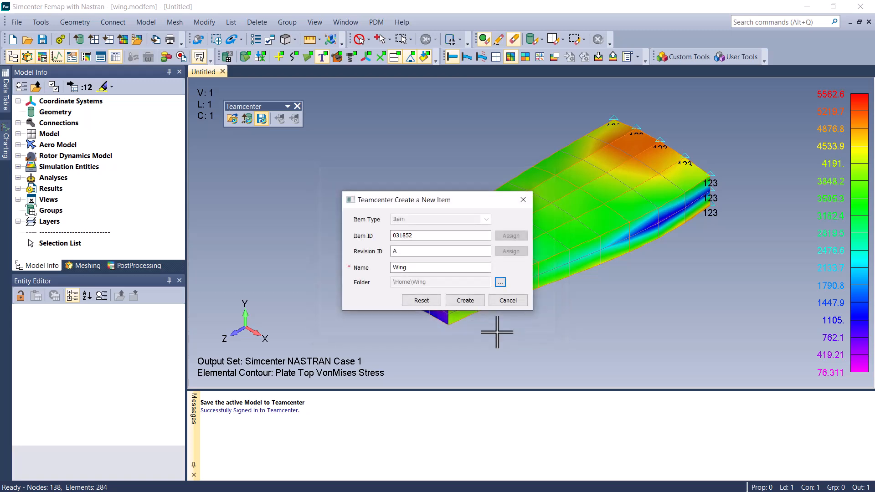
{"action": "left_click", "coordinate": [458, 301]}
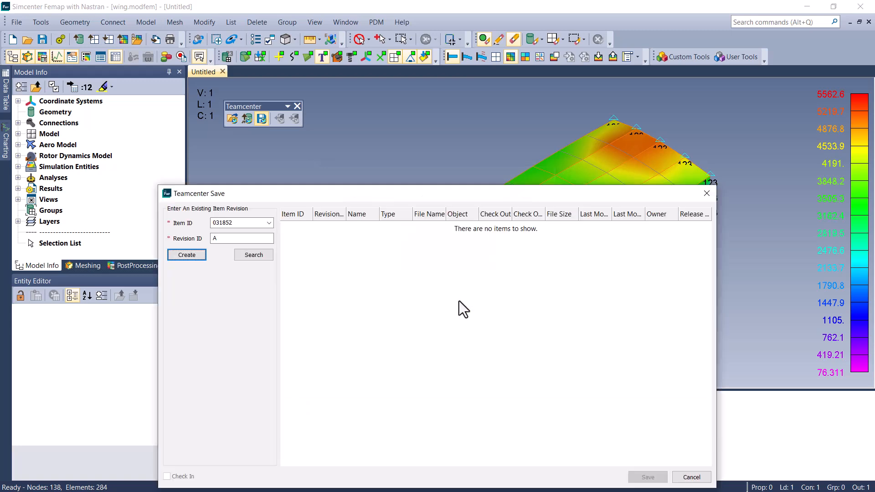
- Switch to My Teamcenter and expand the Wing folder, the new Wing item and its revision A to inspect them
{"action": "key", "text": "alt+Tab"}
{"action": "left_click", "coordinate": [239, 114]}
{"action": "left_click", "coordinate": [268, 133]}
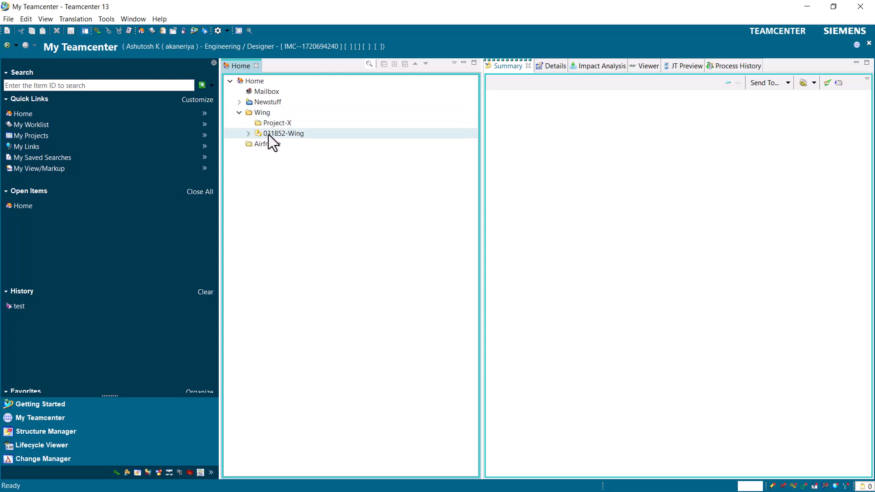
{"action": "left_click", "coordinate": [248, 134]}
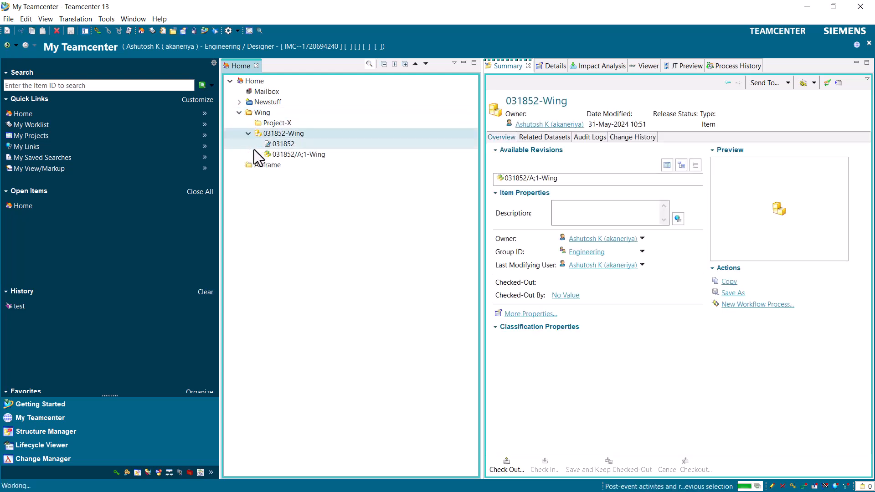
{"action": "left_click", "coordinate": [257, 154]}
{"action": "left_click", "coordinate": [322, 157]}
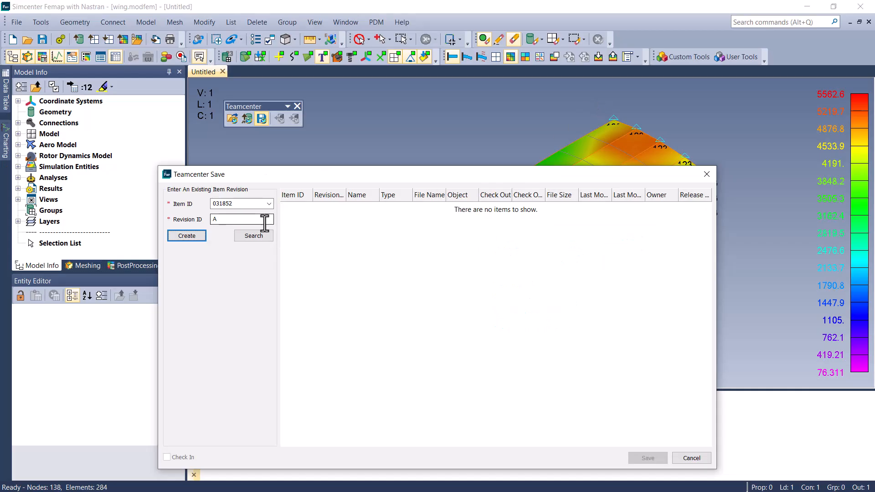
- Back in Femap, search for item 031852 revision A, name its dataset wing, and save the model to it
{"action": "left_click", "coordinate": [251, 203]}
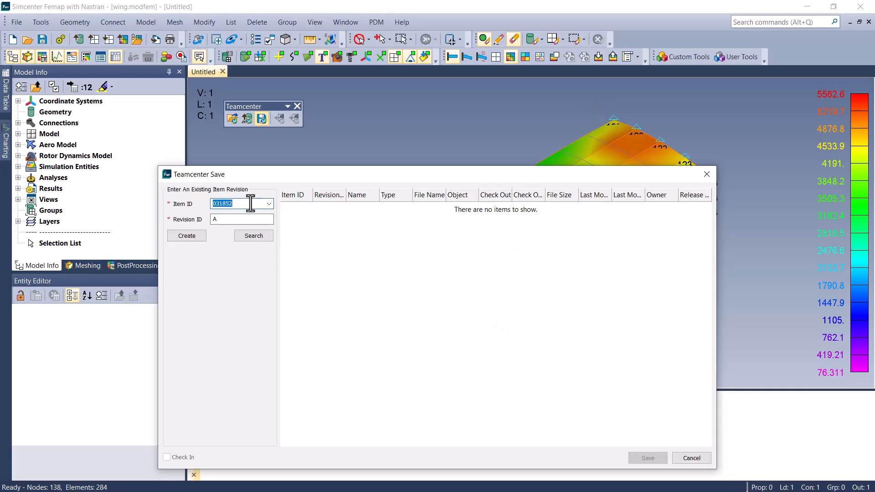
{"action": "left_click", "coordinate": [241, 219]}
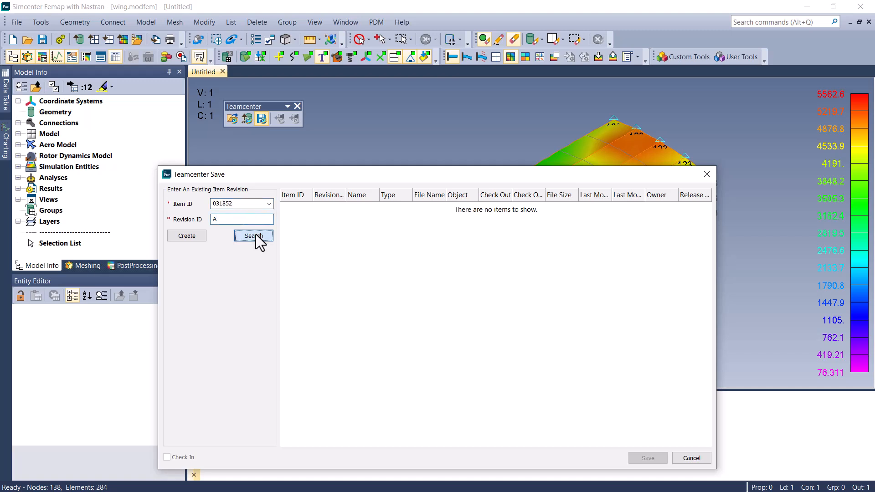
{"action": "left_click", "coordinate": [254, 236]}
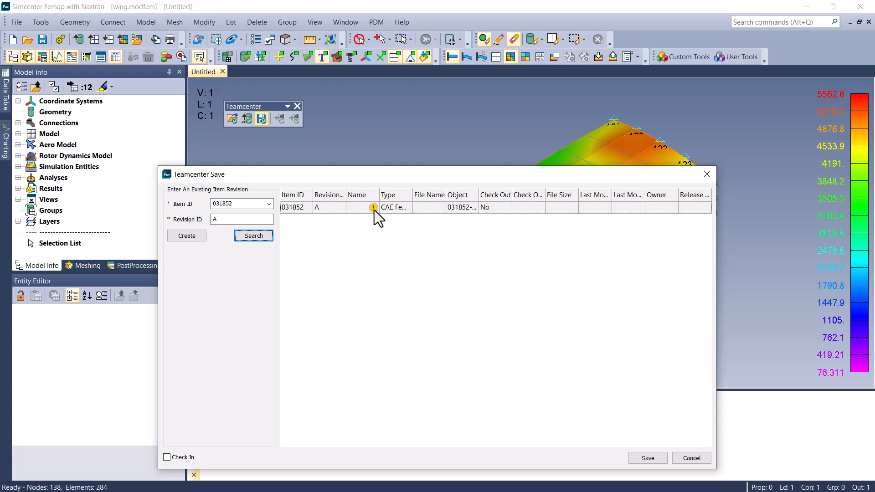
{"action": "mouse_move", "coordinate": [374, 208]}
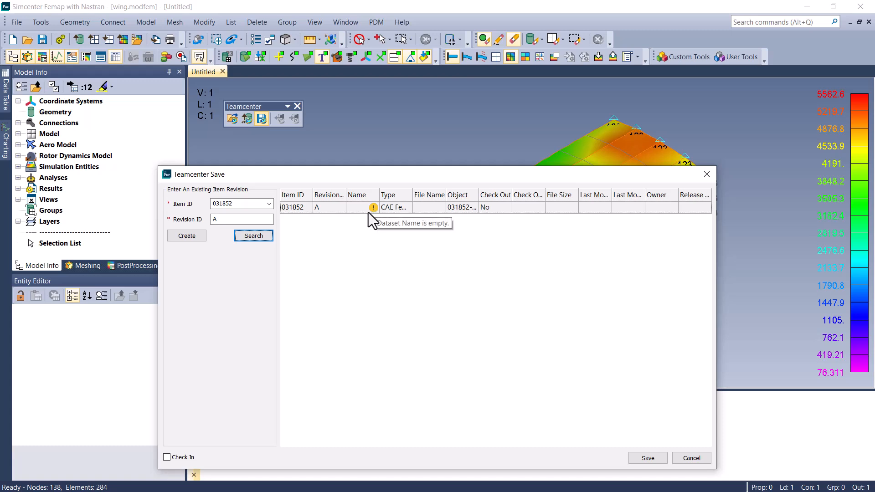
{"action": "double_click", "coordinate": [353, 209]}
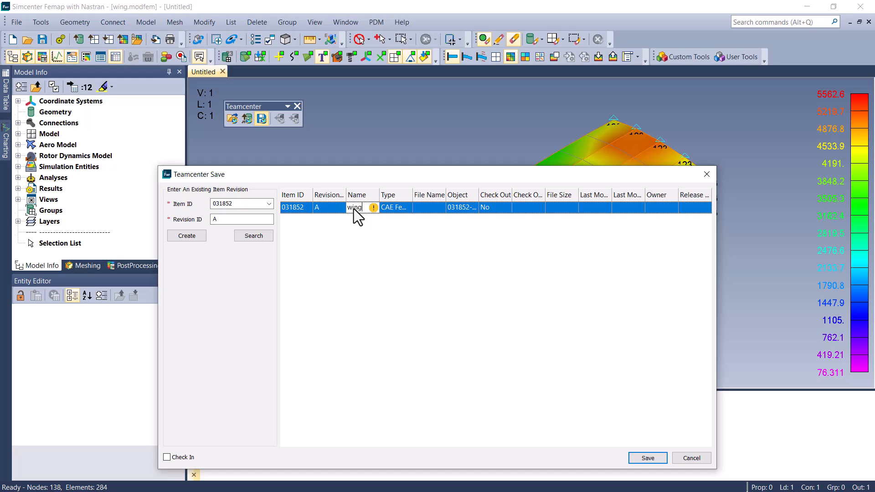
{"action": "left_click", "coordinate": [655, 460]}
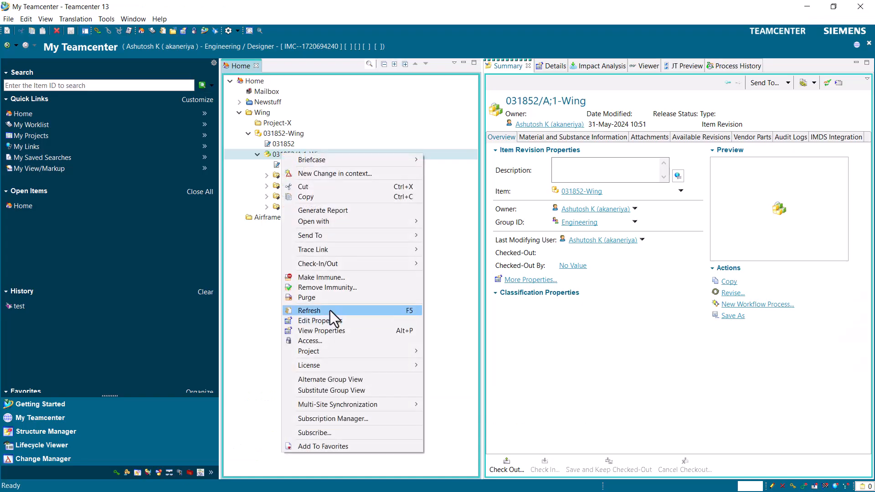
- In My Teamcenter, refresh the Wing item revision and open the named references of its wing dataset
{"action": "left_click", "coordinate": [330, 310]}
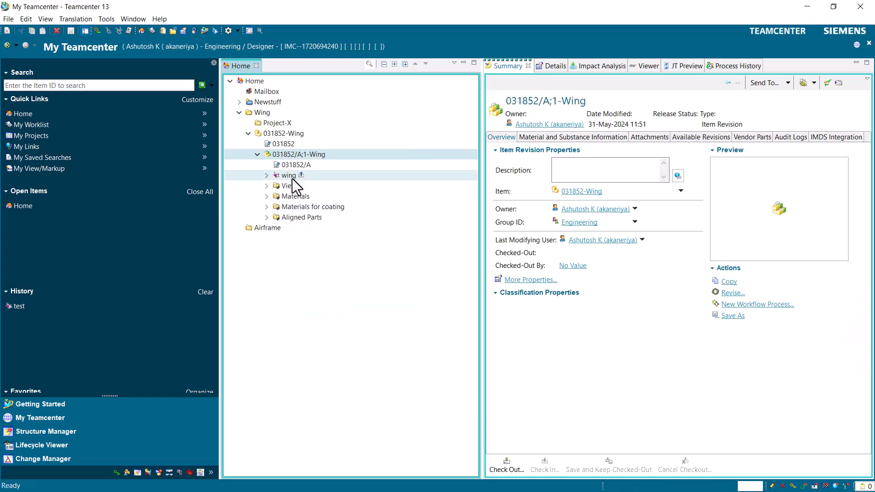
{"action": "left_click", "coordinate": [291, 176]}
{"action": "right_click", "coordinate": [292, 177]}
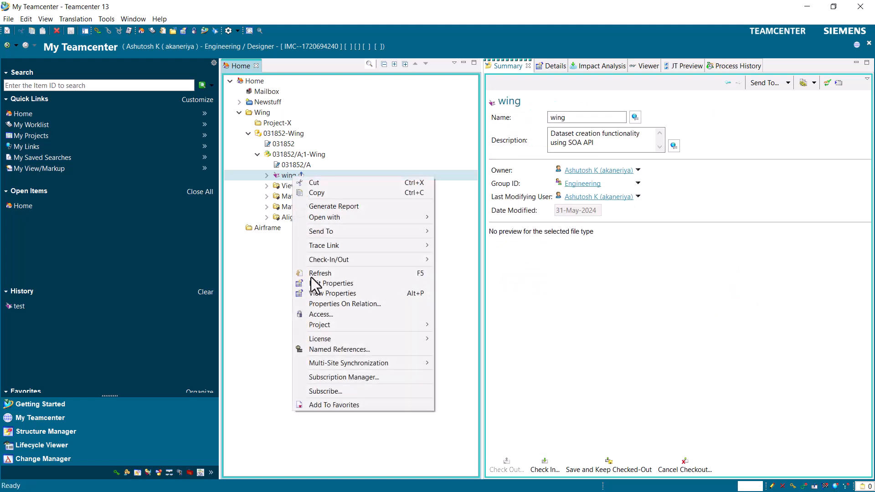
{"action": "left_click", "coordinate": [325, 349]}
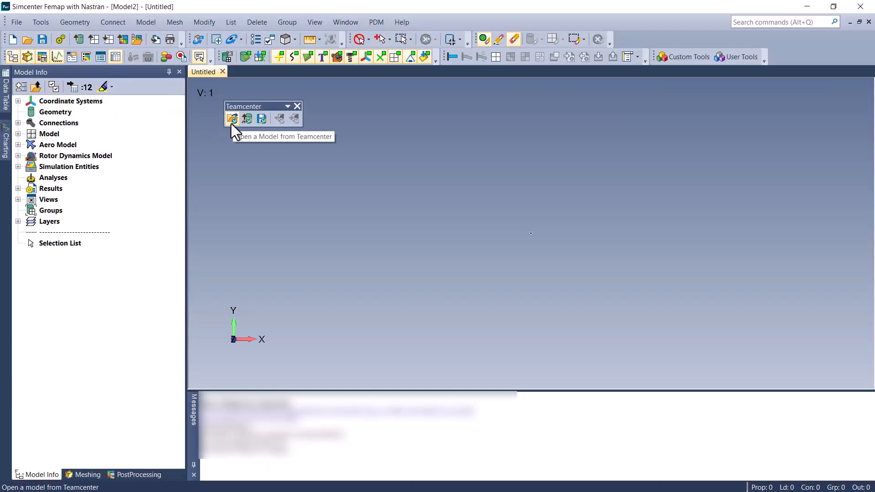
- In Femap, start opening a model from Teamcenter and search for item 031852 revision B
{"action": "left_click", "coordinate": [231, 123]}
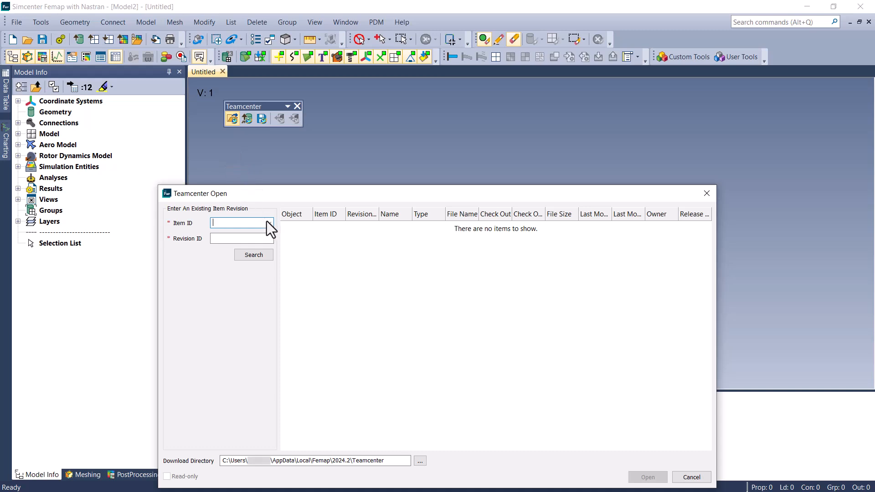
{"action": "left_click", "coordinate": [252, 238]}
{"action": "left_click", "coordinate": [268, 223]}
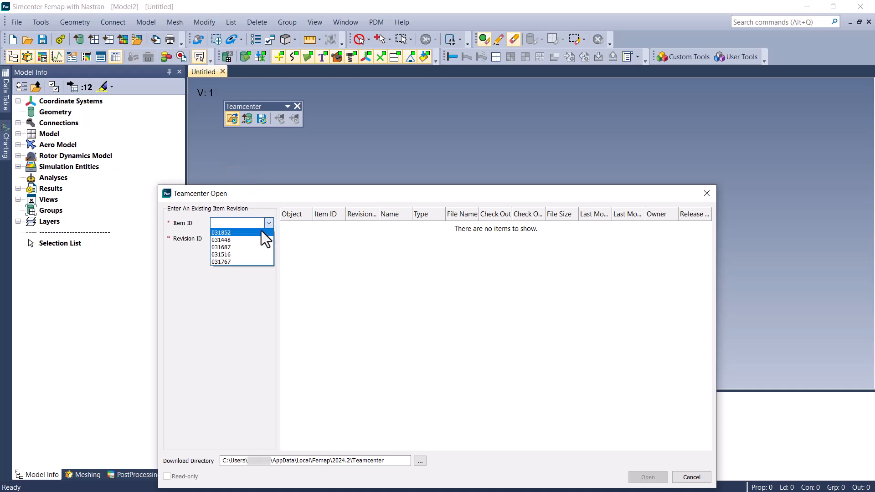
{"action": "left_click", "coordinate": [261, 231]}
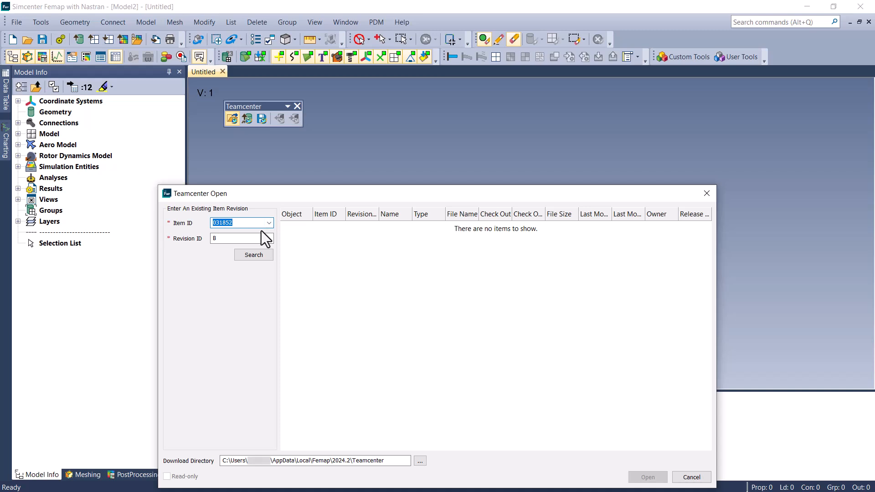
{"action": "left_click", "coordinate": [256, 253]}
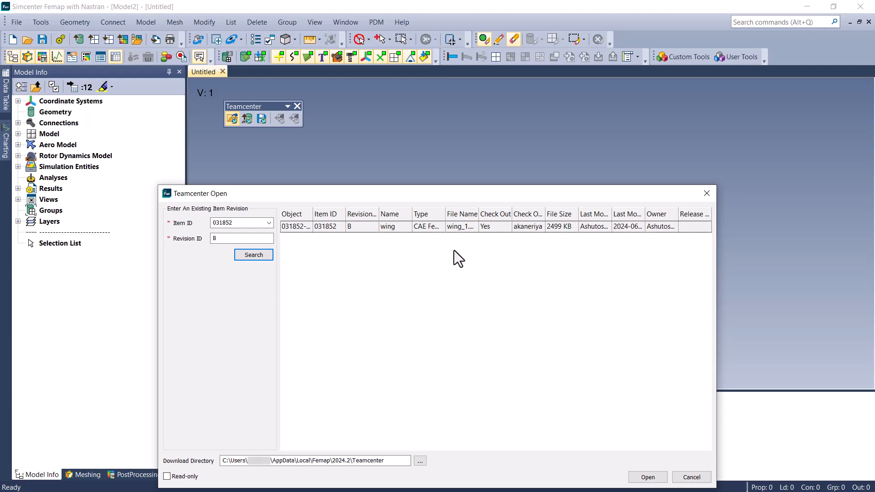
- Broaden the search with wildcards, using item ID 03185* and revision ID *
{"action": "left_click", "coordinate": [247, 223]}
{"action": "key", "text": "BackSpace"}
{"action": "type", "text": "*"}
{"action": "key", "text": "Tab"}
{"action": "type", "text": "*"}
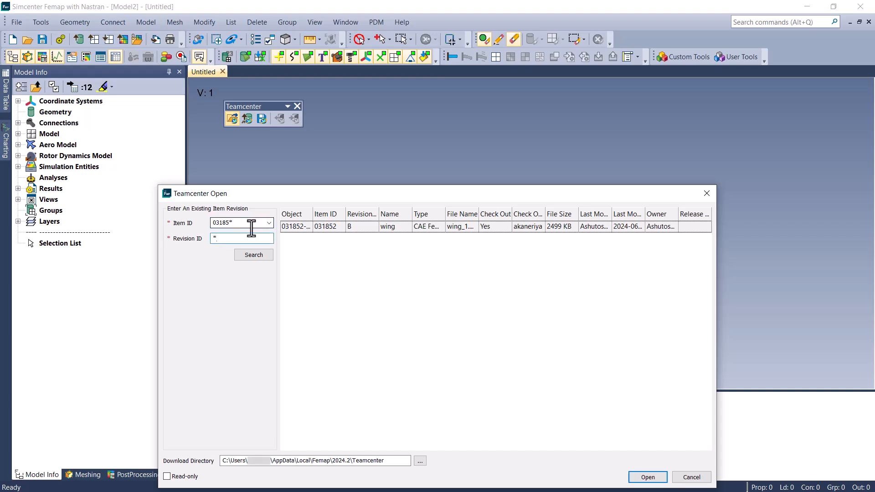
{"action": "left_click", "coordinate": [258, 258]}
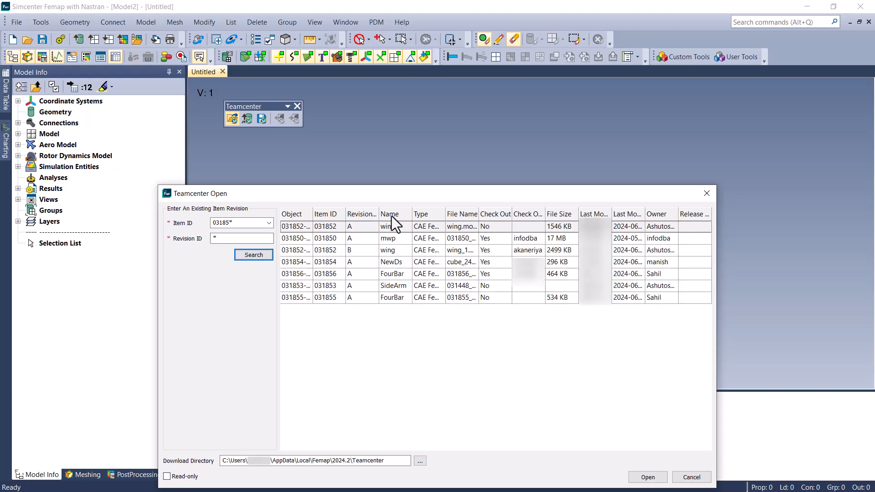
- Hide the File Name column in the search results and sort the list by Object
{"action": "right_click", "coordinate": [441, 214]}
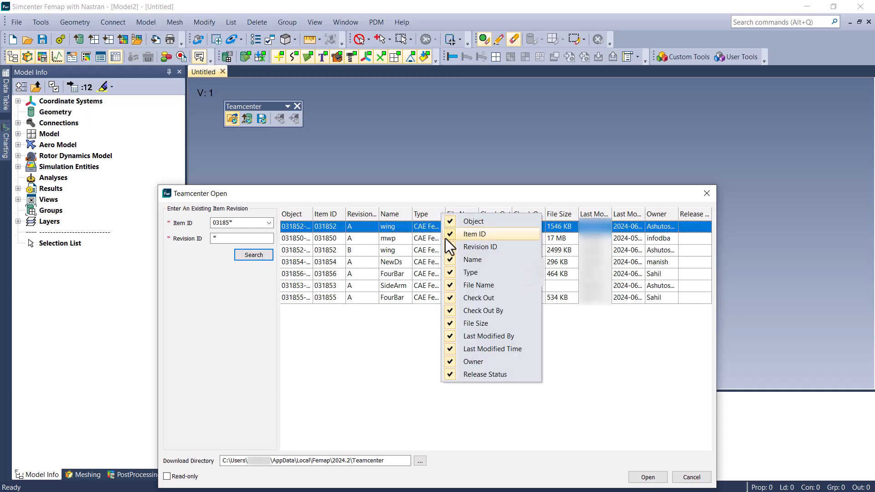
{"action": "left_click", "coordinate": [452, 285]}
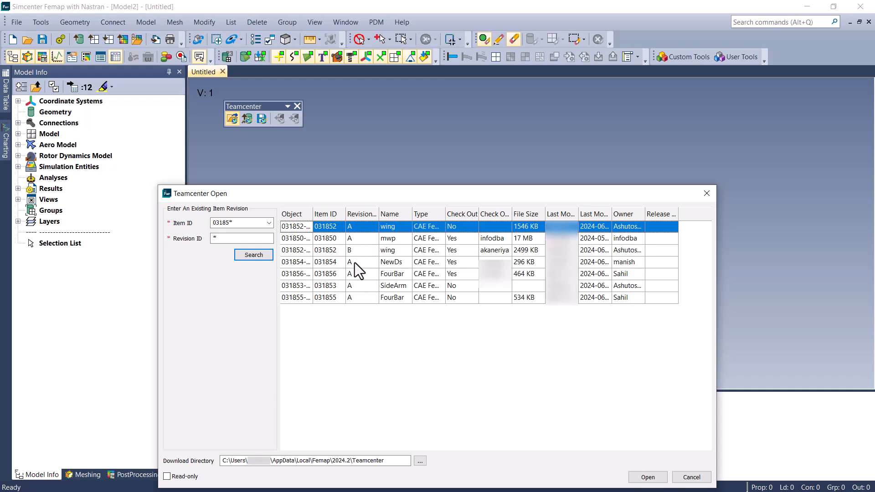
{"action": "left_click", "coordinate": [296, 215]}
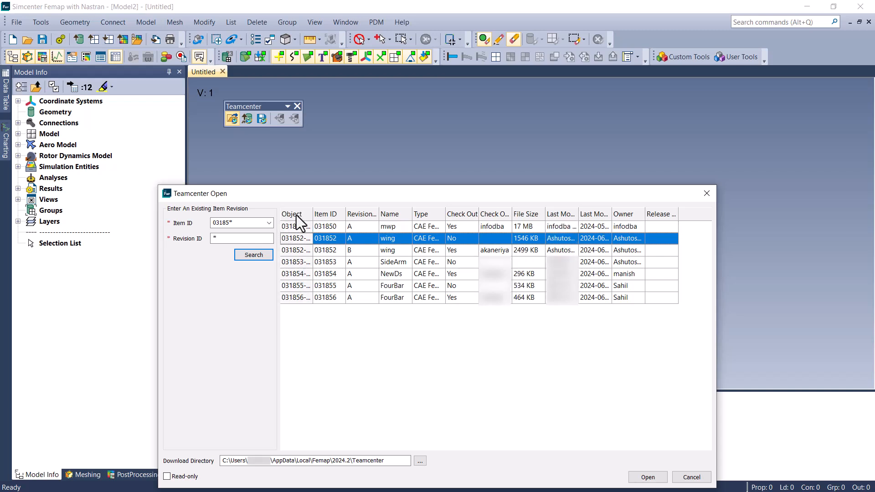
- Open the wing dataset of item 031852 revision B from the search results
{"action": "left_click", "coordinate": [300, 250]}
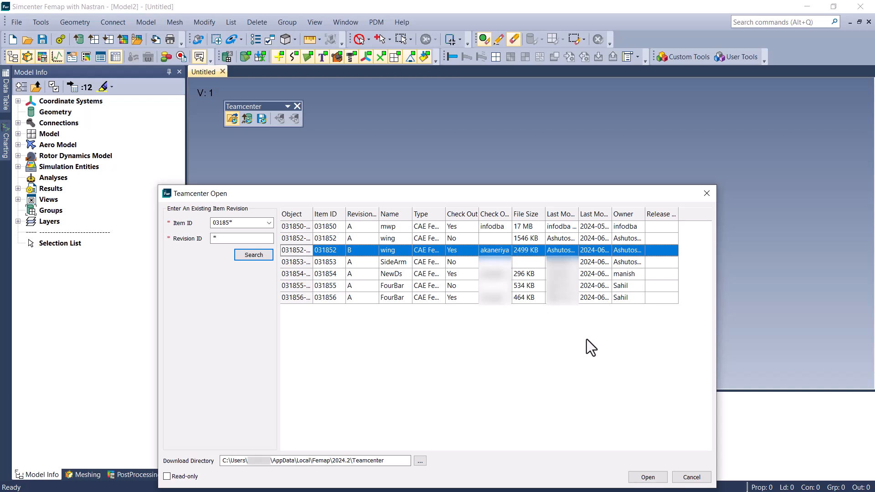
{"action": "left_click", "coordinate": [650, 480]}
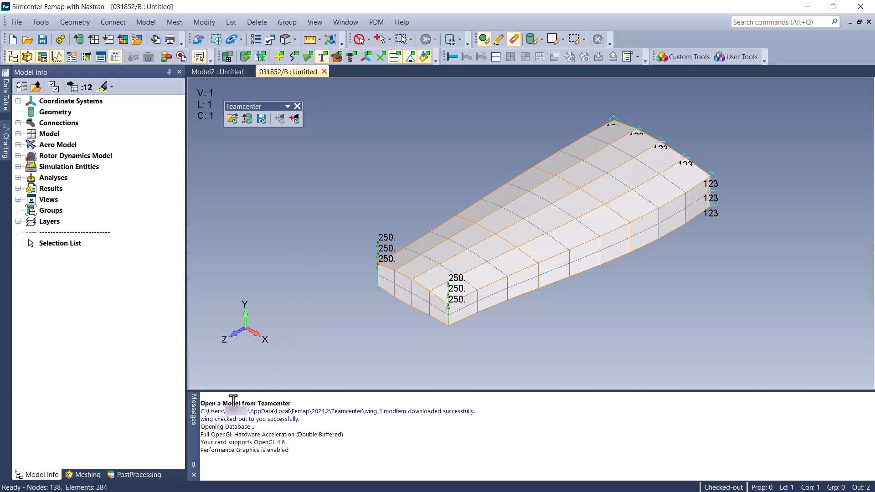
- Check the check-out message for the opened wing model and its check-out status indicator
{"action": "left_click_drag", "start_coordinate": [202, 422], "coordinate": [309, 416]}
{"action": "left_click", "coordinate": [357, 427]}
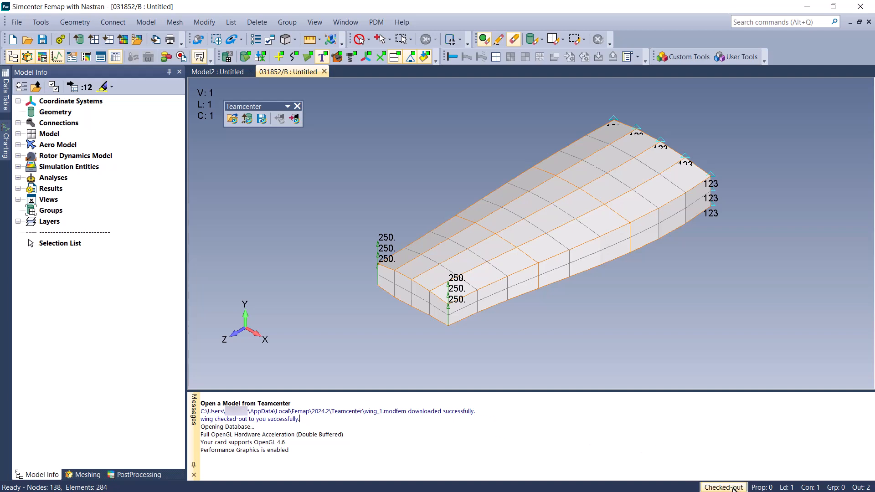
{"action": "mouse_move", "coordinate": [733, 486]}
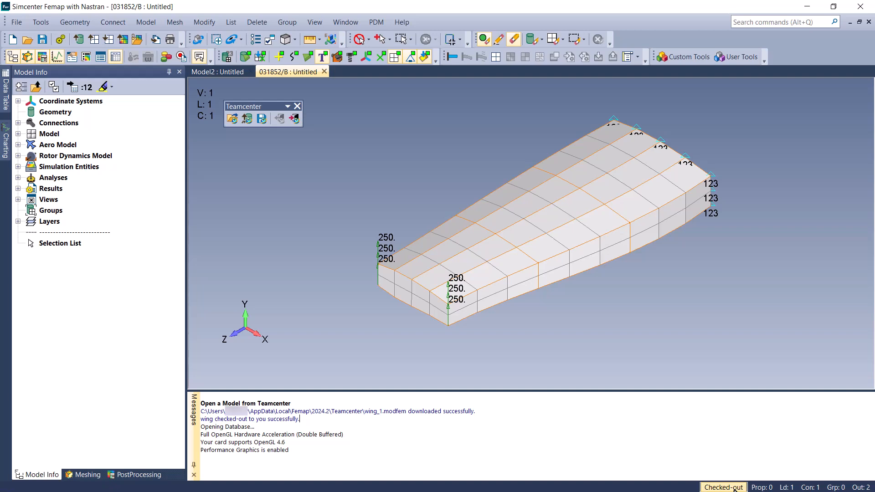
{"action": "right_click", "coordinate": [734, 489]}
{"action": "left_click", "coordinate": [716, 475]}
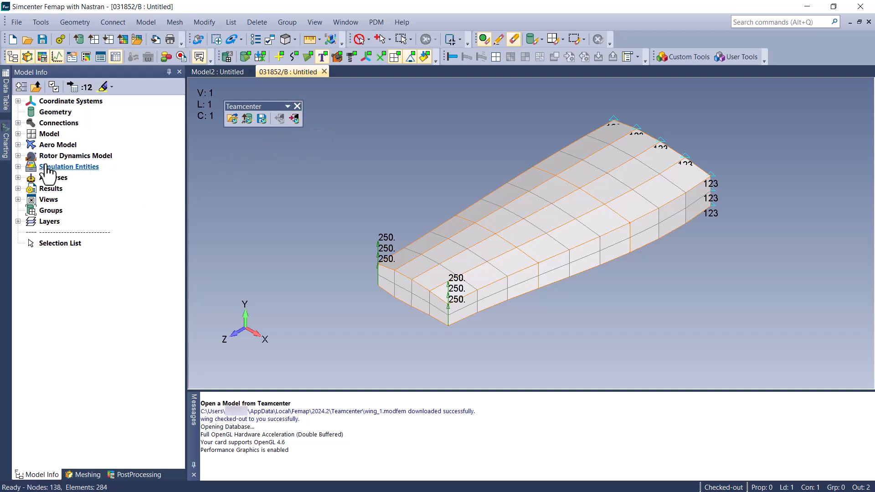
- Run the NX Nastran Linear Statics analysis on the wing model and expand Results in the model tree
{"action": "left_click", "coordinate": [60, 39]}
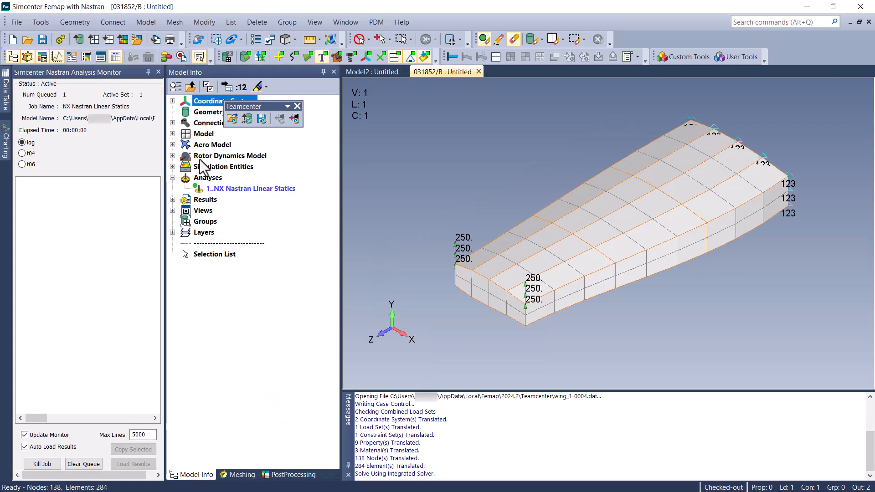
{"action": "left_click", "coordinate": [174, 200]}
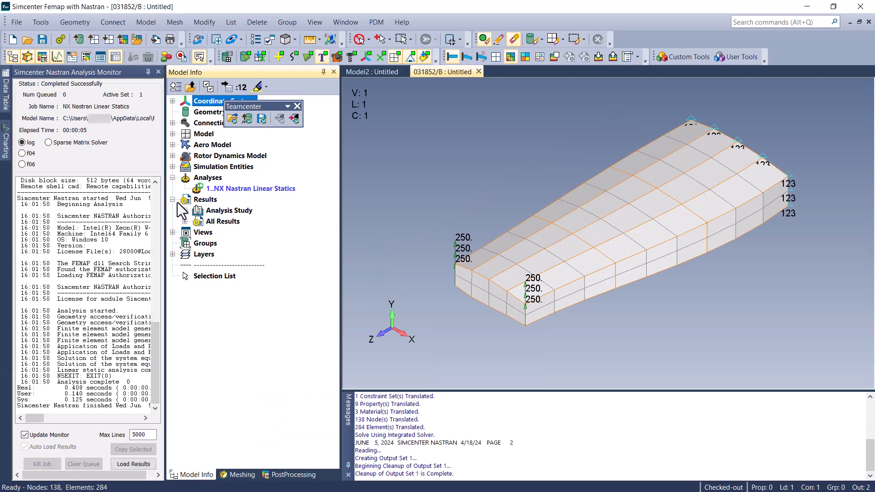
- Activate the Simcenter NASTRAN Case 1 output set under All Results and check the wing model in to Teamcenter
{"action": "left_click", "coordinate": [185, 222]}
{"action": "double_click", "coordinate": [229, 231]}
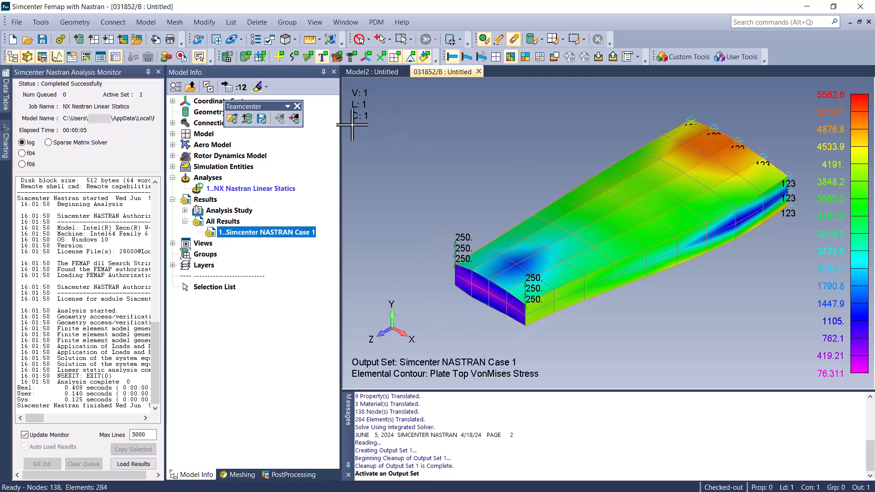
{"action": "left_click", "coordinate": [298, 119]}
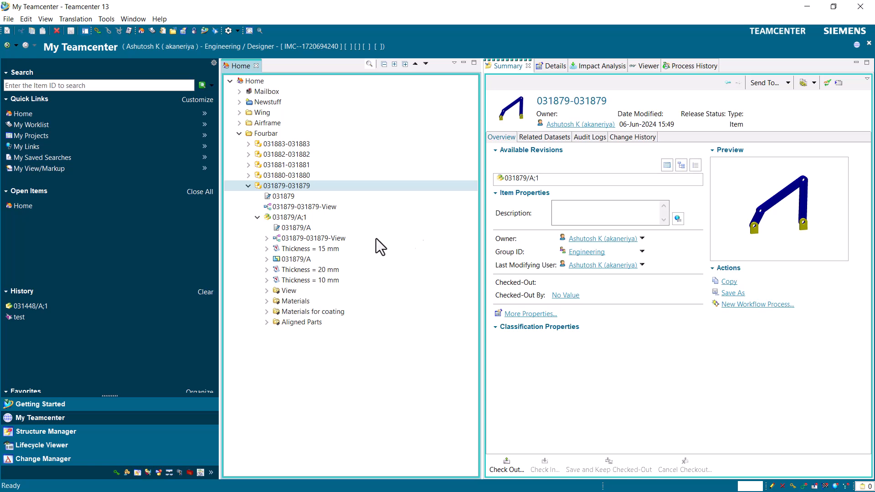
- In Teamcenter, inspect the BOM structure of assembly 031879/A;1 in Structure Manager and return to My Teamcenter
{"action": "left_click", "coordinate": [313, 239]}
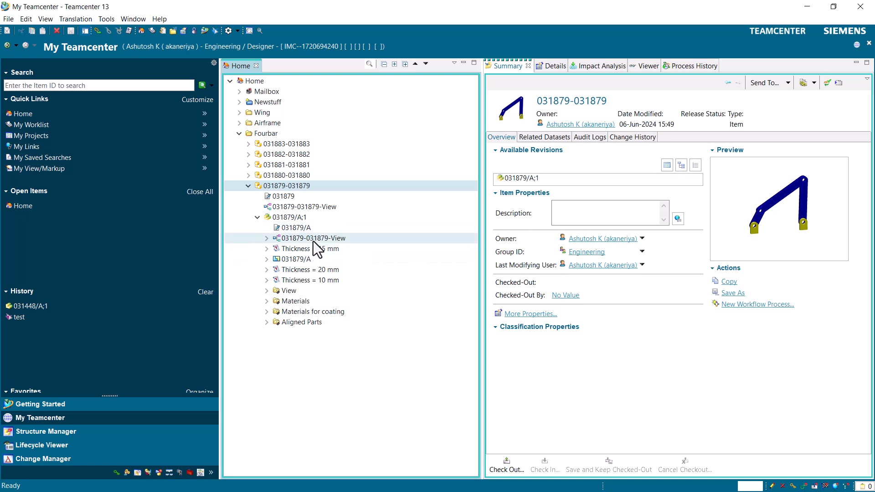
{"action": "double_click", "coordinate": [313, 240]}
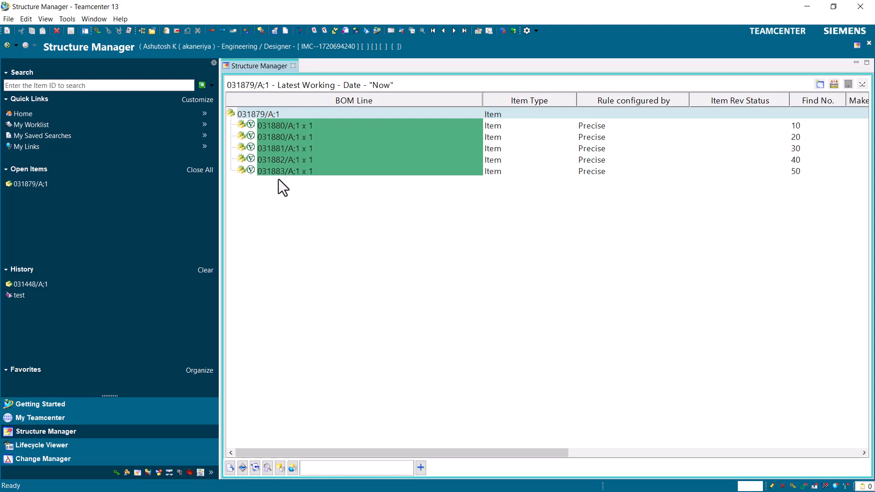
{"action": "left_click", "coordinate": [7, 45]}
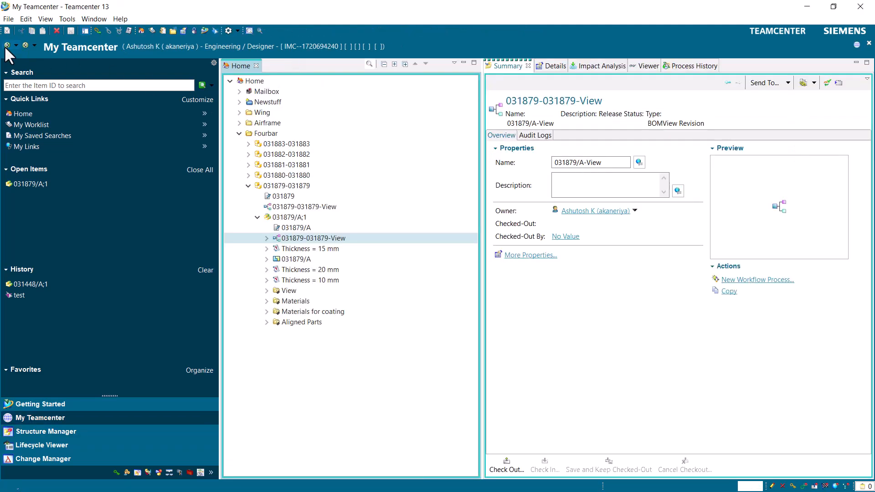
- Expand the assembly's View folder and its first component 031880/A;1, and examine the Direct Model dataset in the component's details
{"action": "left_click", "coordinate": [267, 291]}
{"action": "left_click", "coordinate": [275, 301]}
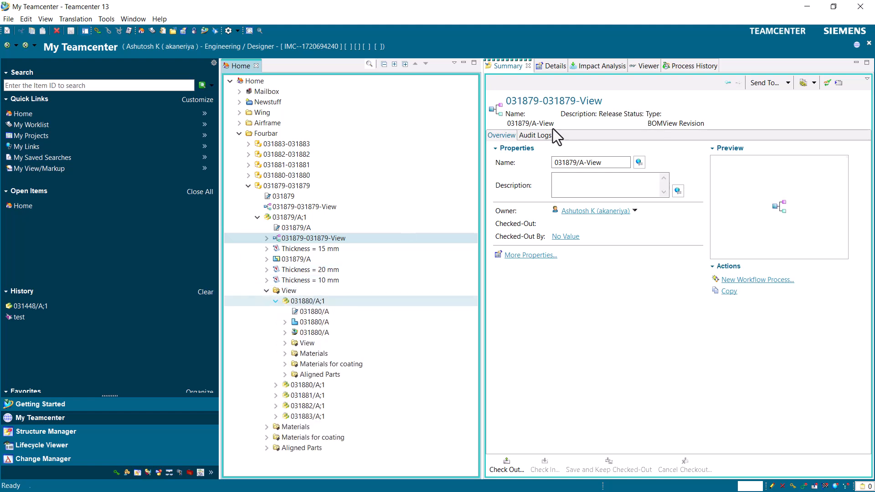
{"action": "left_click", "coordinate": [552, 66]}
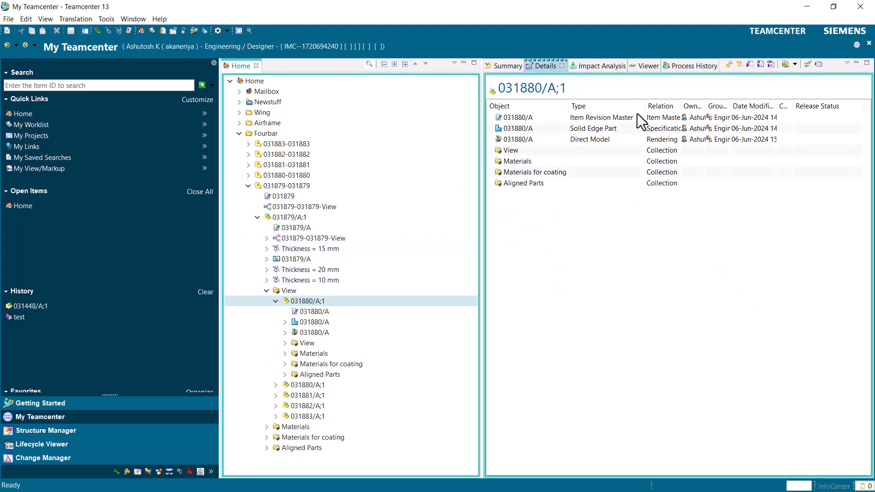
{"action": "left_click", "coordinate": [603, 141]}
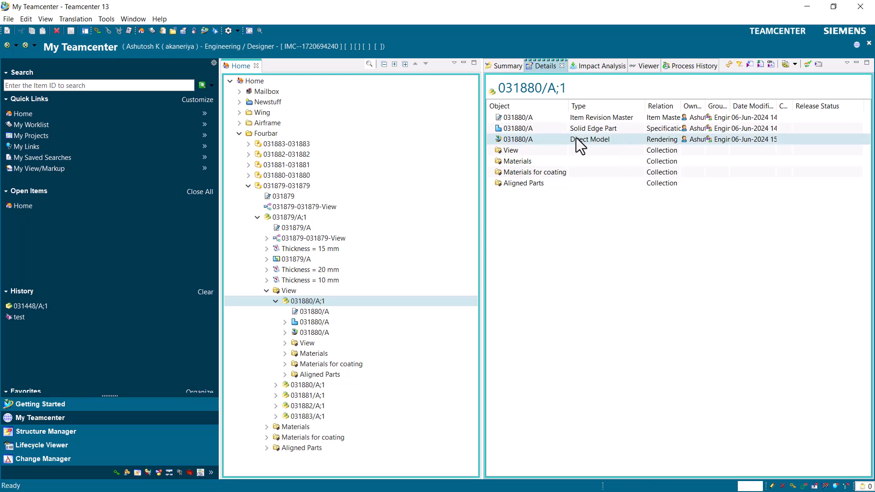
- Inspect the named references of the 031880/A Direct Model dataset and select its JT file
{"action": "left_click", "coordinate": [317, 334]}
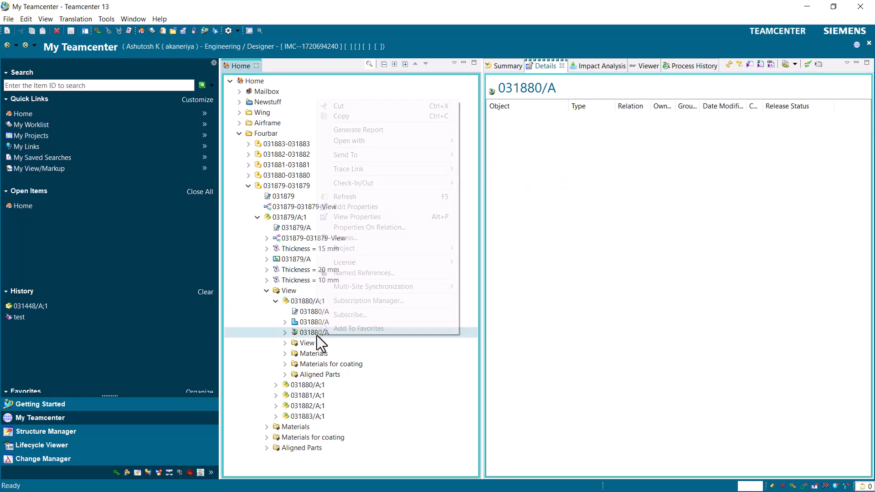
{"action": "right_click", "coordinate": [316, 335]}
{"action": "left_click", "coordinate": [356, 270]}
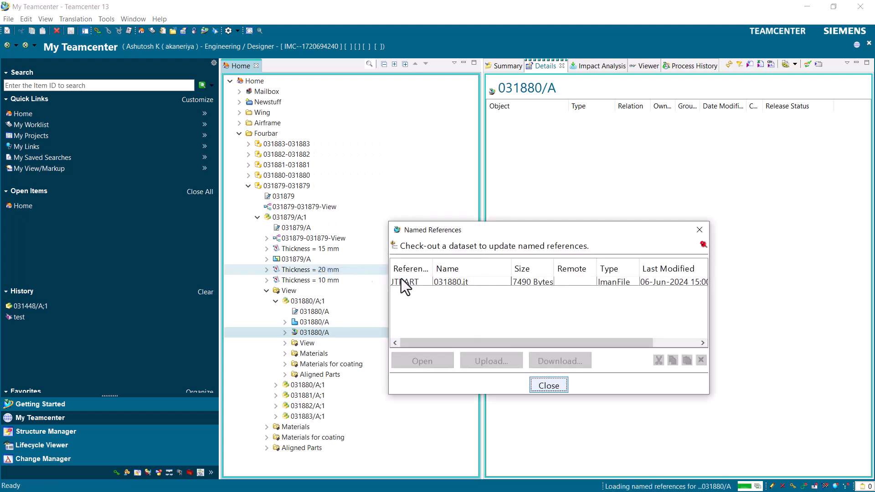
{"action": "left_click", "coordinate": [466, 283]}
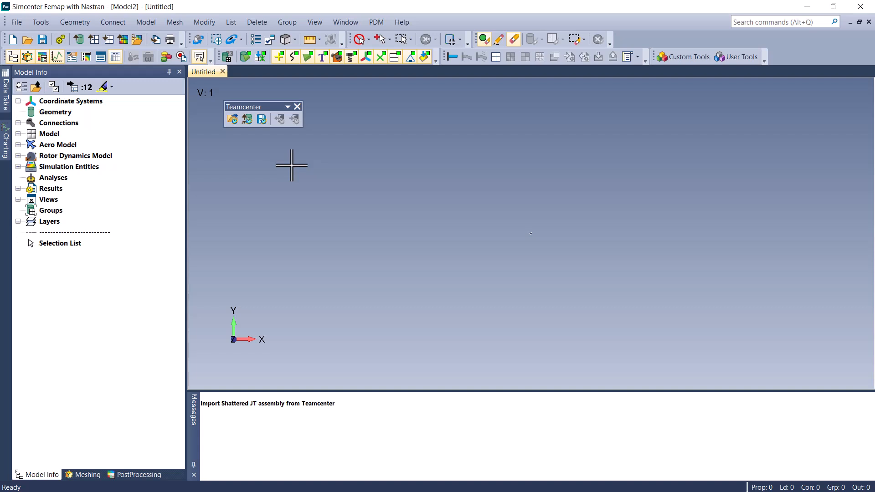
- In Femap, start a shattered JT assembly import from Teamcenter and search for item 031879 revision A
{"action": "left_click", "coordinate": [247, 123]}
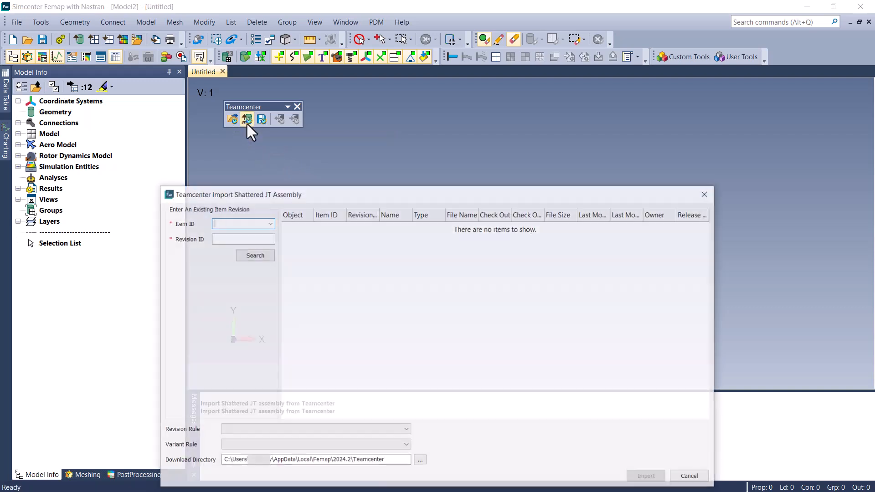
{"action": "left_click", "coordinate": [268, 223]}
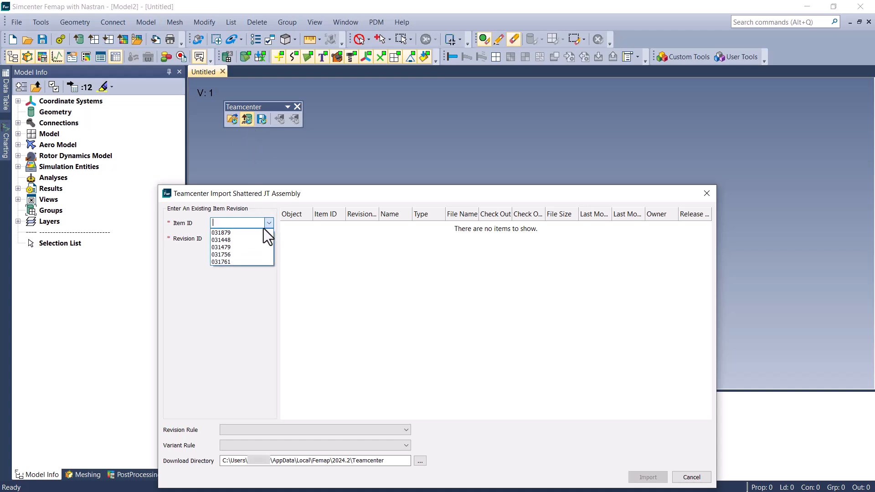
{"action": "left_click", "coordinate": [261, 231]}
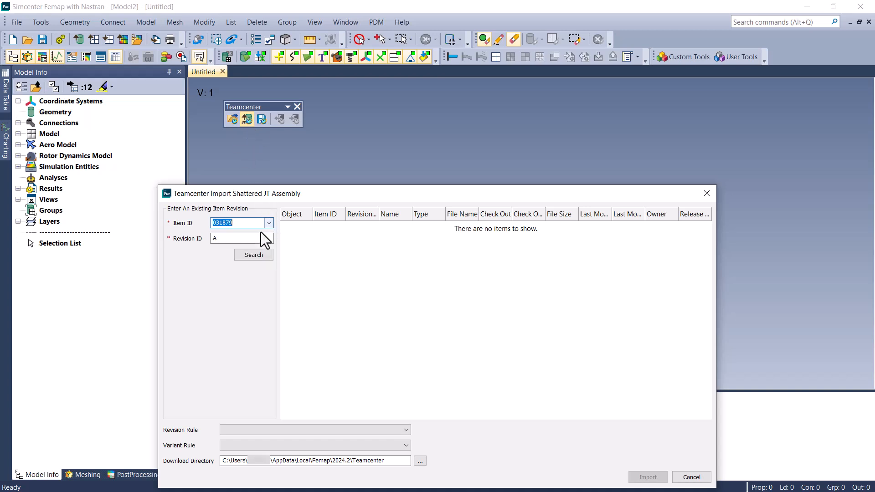
{"action": "left_click", "coordinate": [248, 259]}
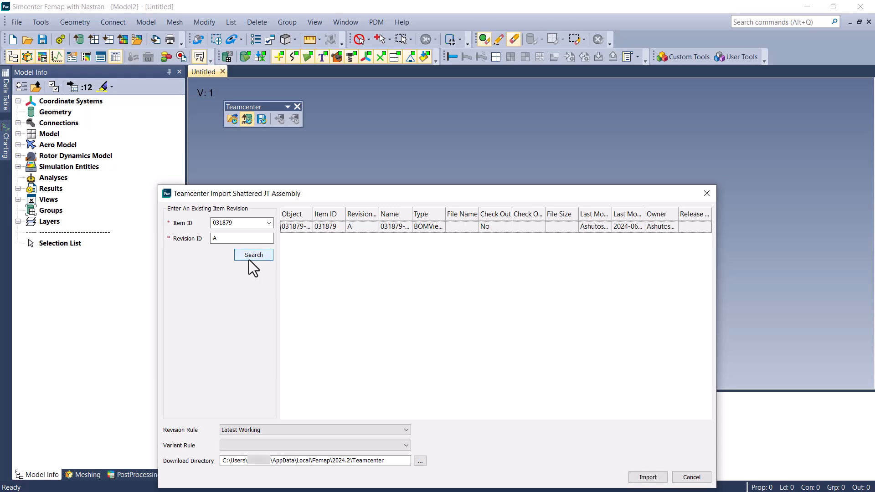
- Import the found 031879 assembly using the Latest Working revision rule and the Thickness = 10 mm variant rule
{"action": "left_click", "coordinate": [330, 230]}
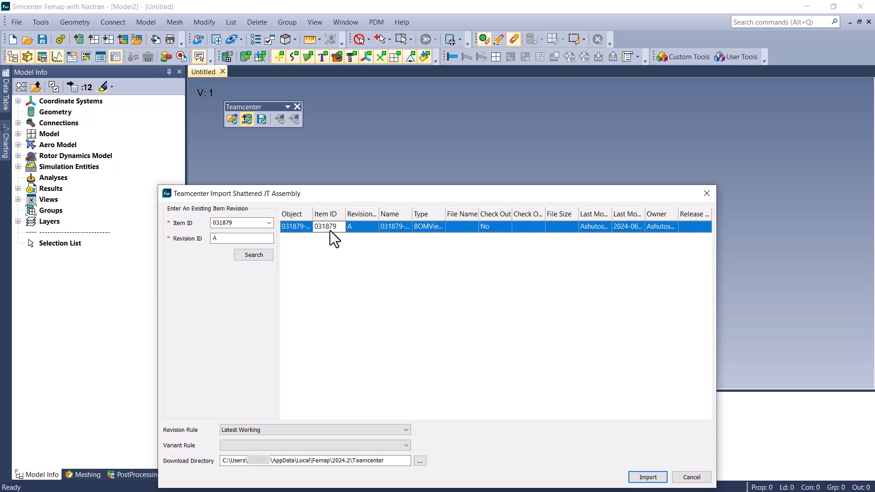
{"action": "left_click", "coordinate": [356, 431]}
{"action": "left_click", "coordinate": [357, 431]}
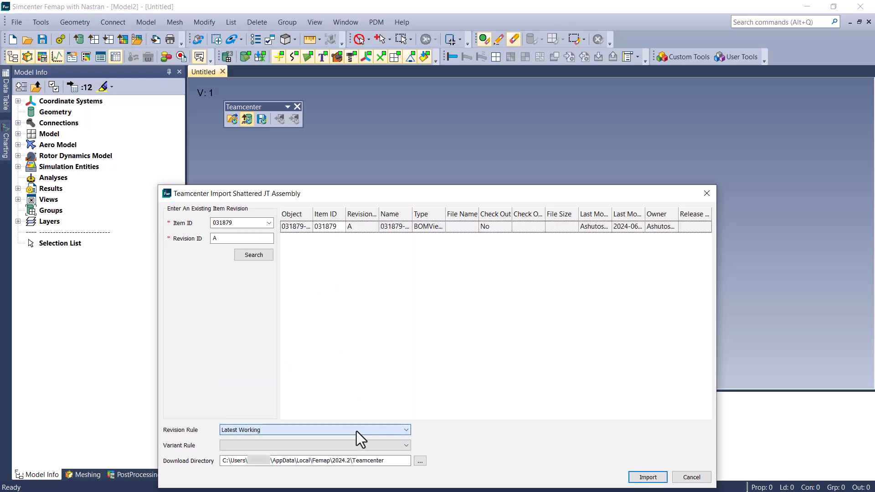
{"action": "left_click", "coordinate": [352, 446]}
{"action": "left_click", "coordinate": [335, 458]}
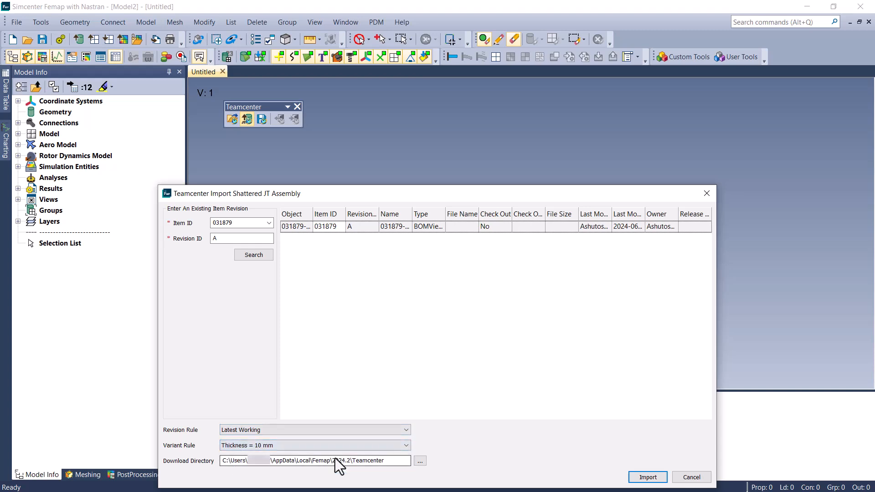
{"action": "left_click", "coordinate": [647, 477]}
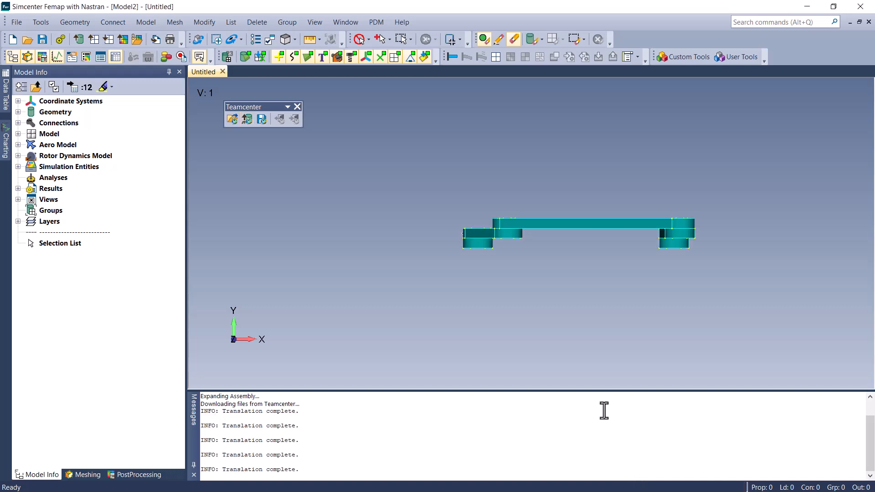
{"action": "middle_click_drag", "start_coordinate": [564, 318], "coordinate": [600, 196]}
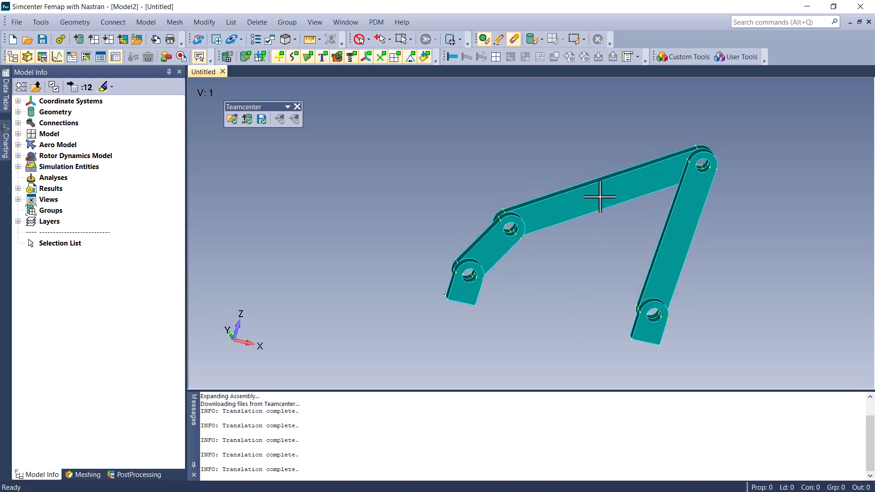